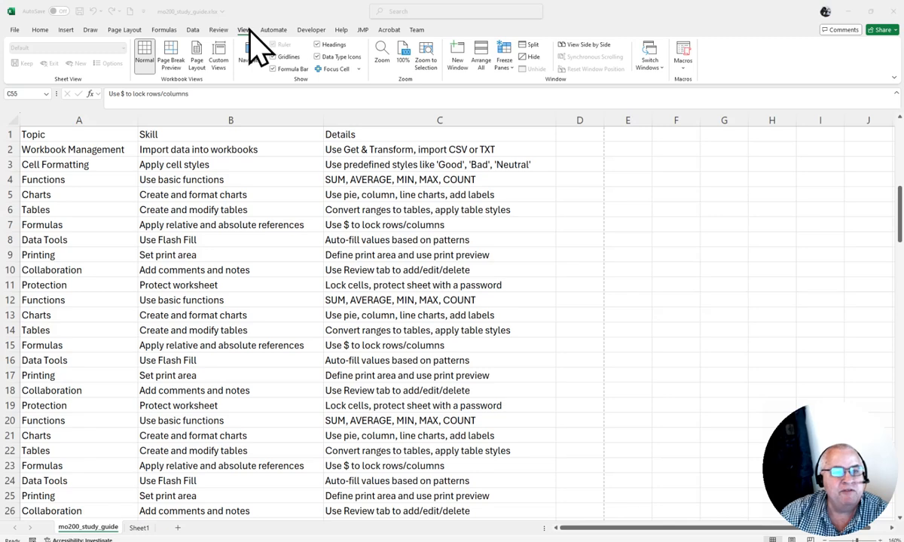
Display the mo200_study_guide worksheet in Page Break Preview
click(170, 61)
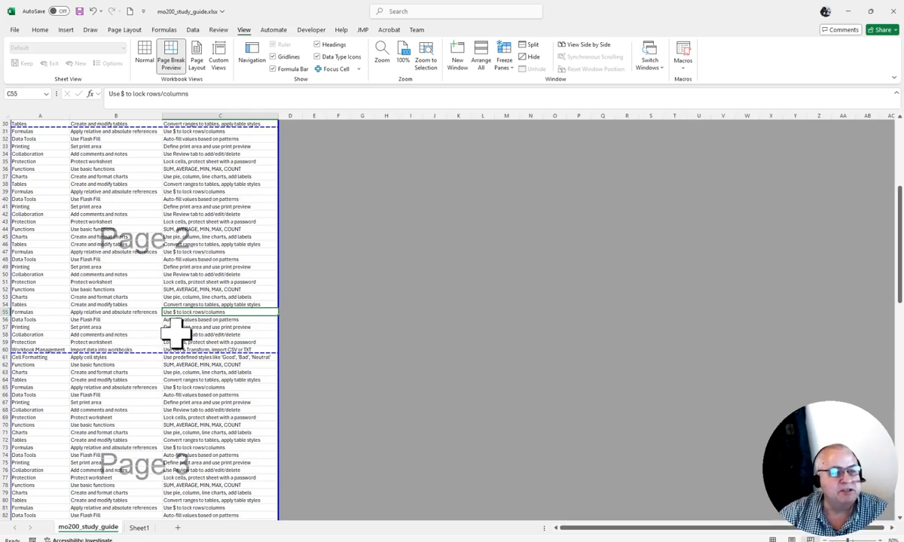
scroll(188, 305, up, 10)
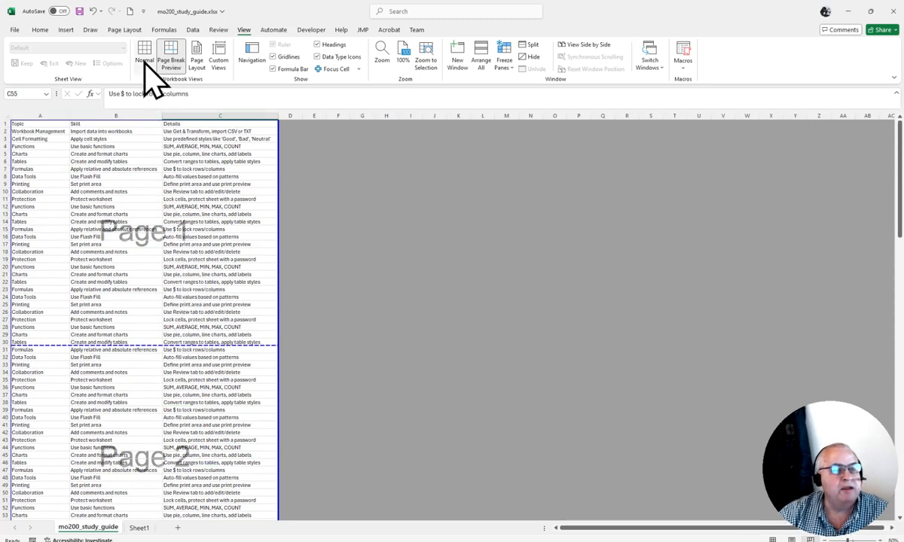
Review the margin presets and the custom margin settings for the worksheet
click(126, 30)
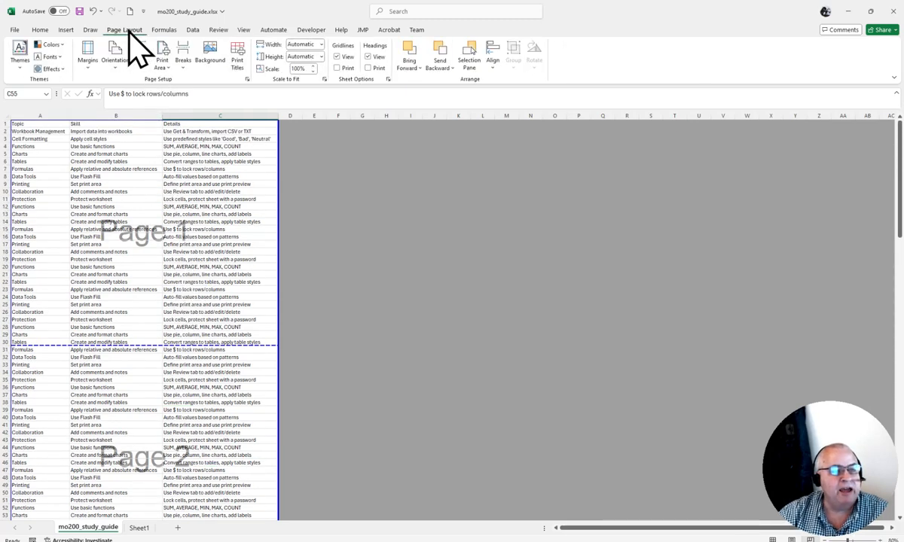
click(94, 57)
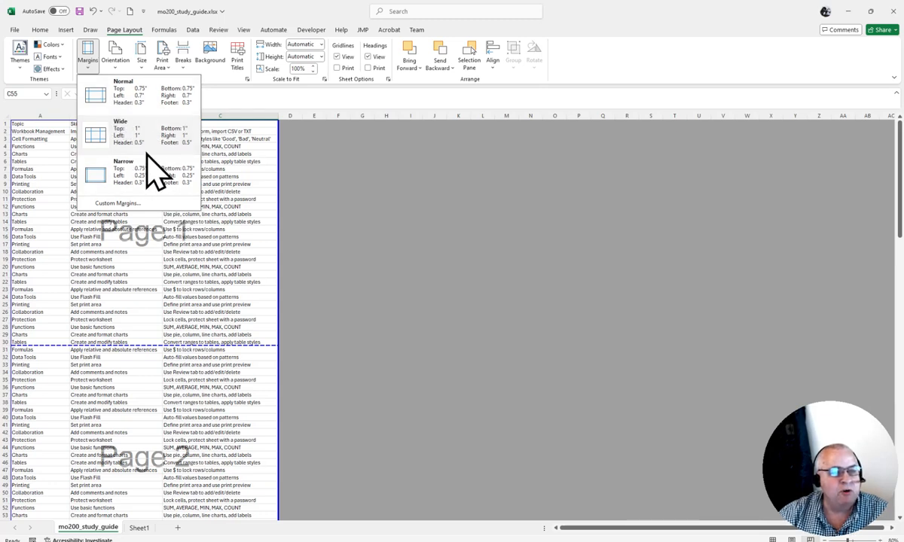
click(128, 202)
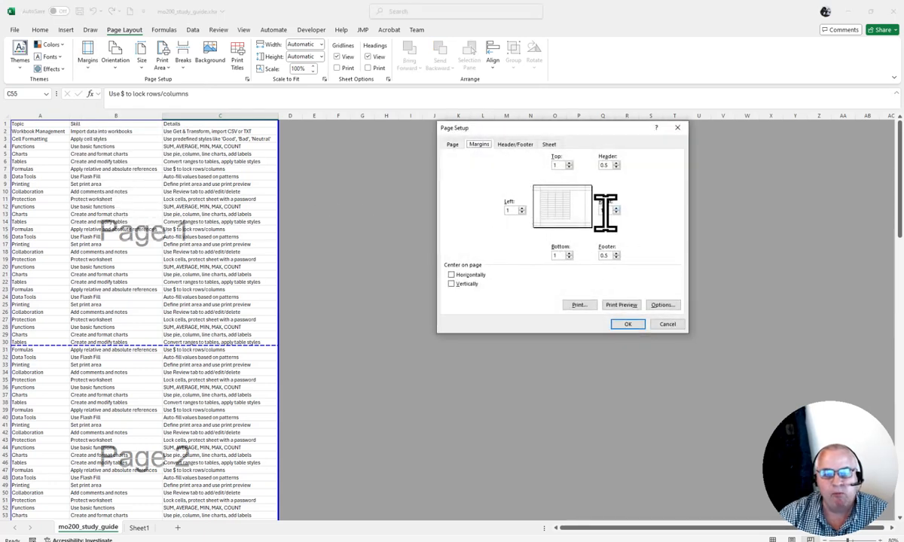
click(668, 324)
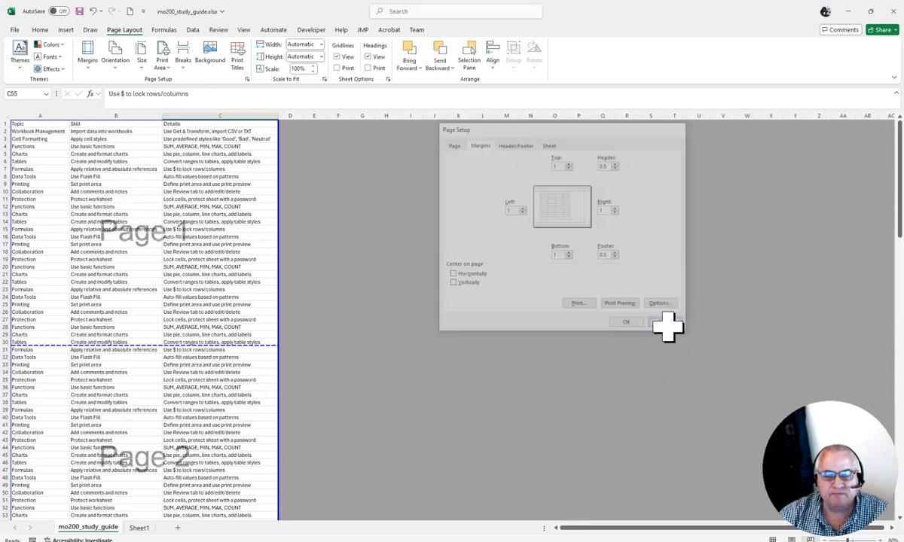
Set the page orientation to Portrait and make column C slightly narrower
click(124, 64)
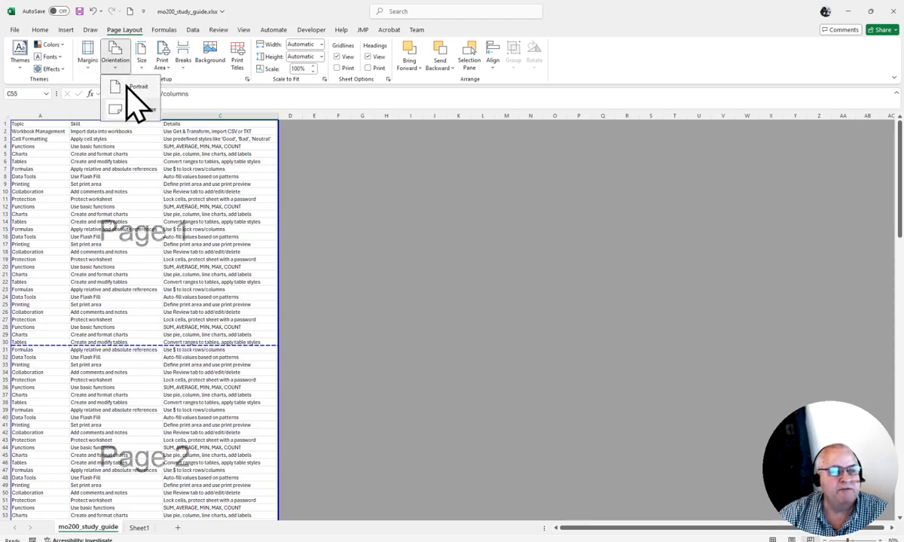
click(131, 101)
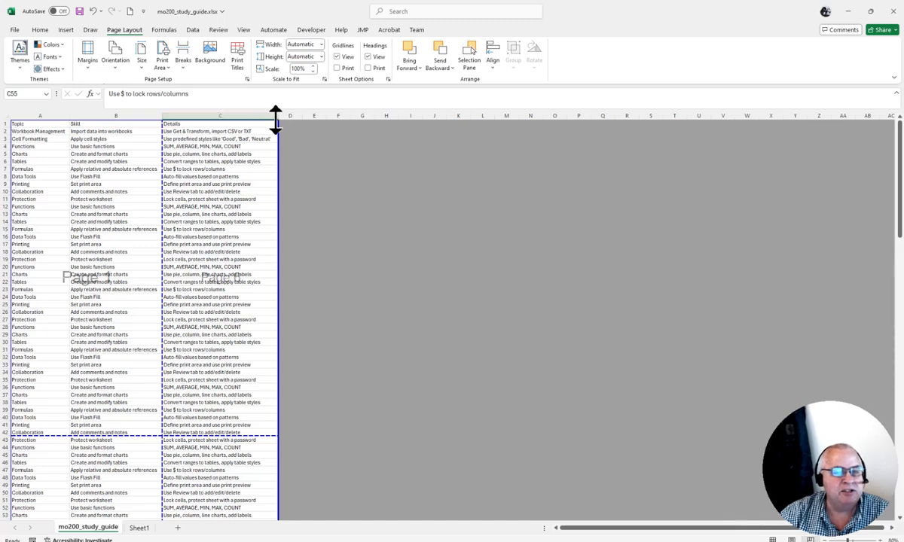
drag(277, 114, 195, 108)
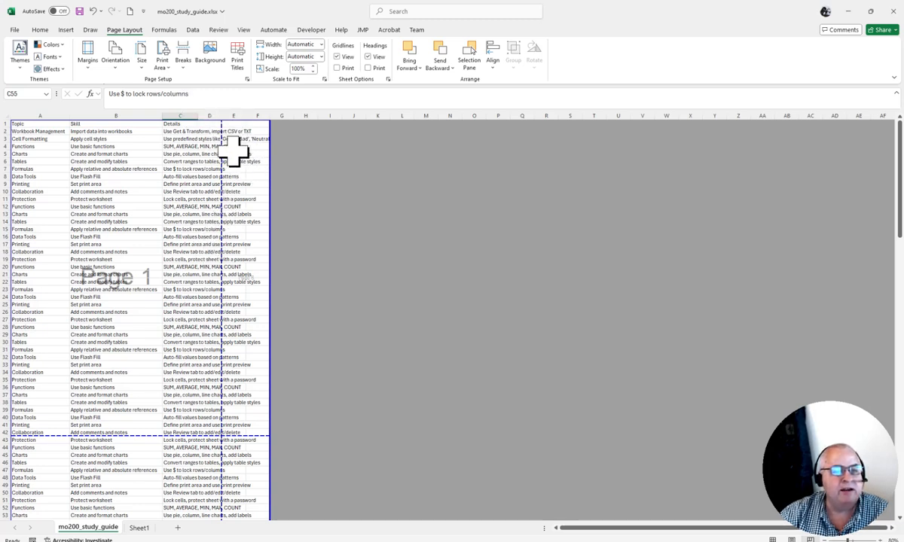
drag(198, 115, 269, 123)
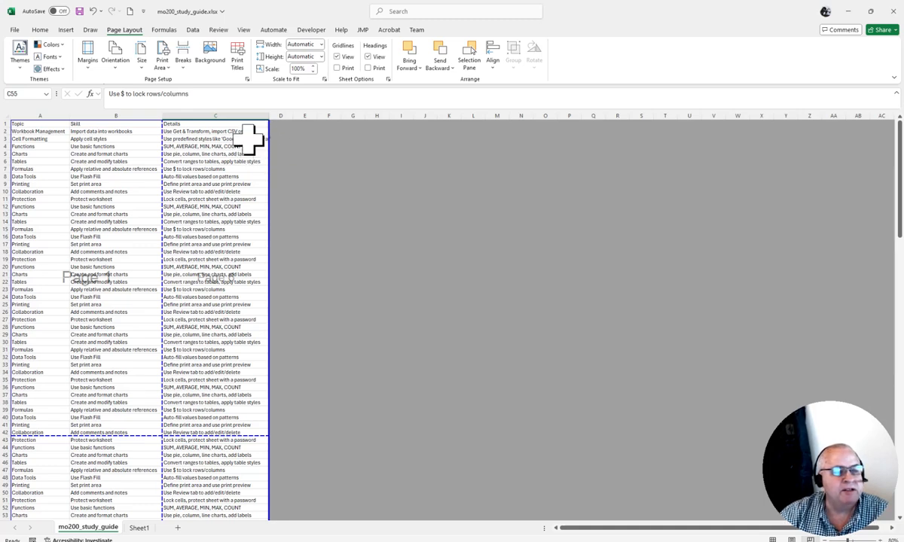
Apply the Narrow margins preset to the worksheet
click(88, 60)
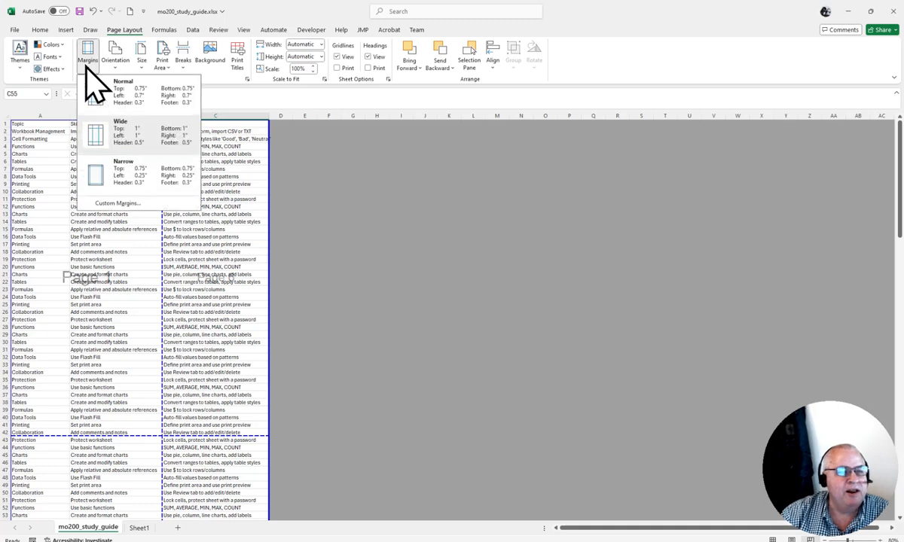
click(151, 178)
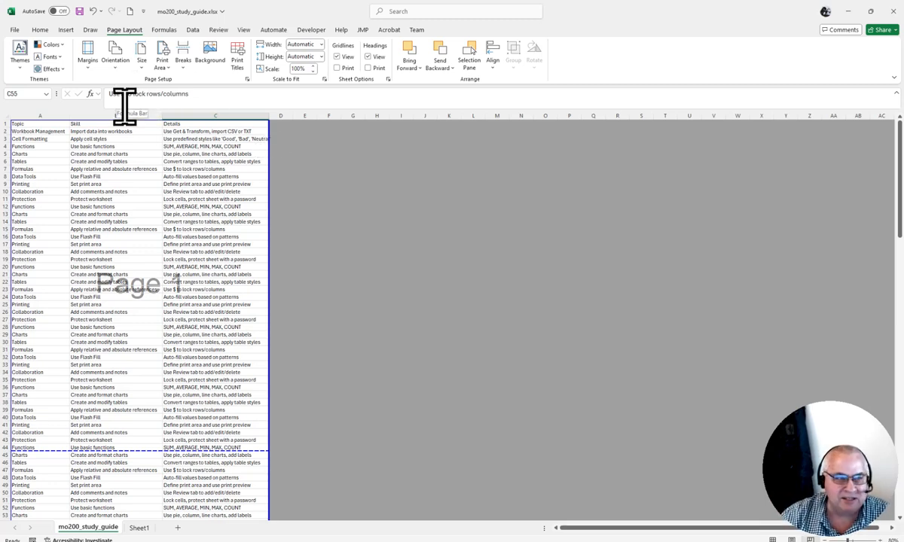
click(143, 56)
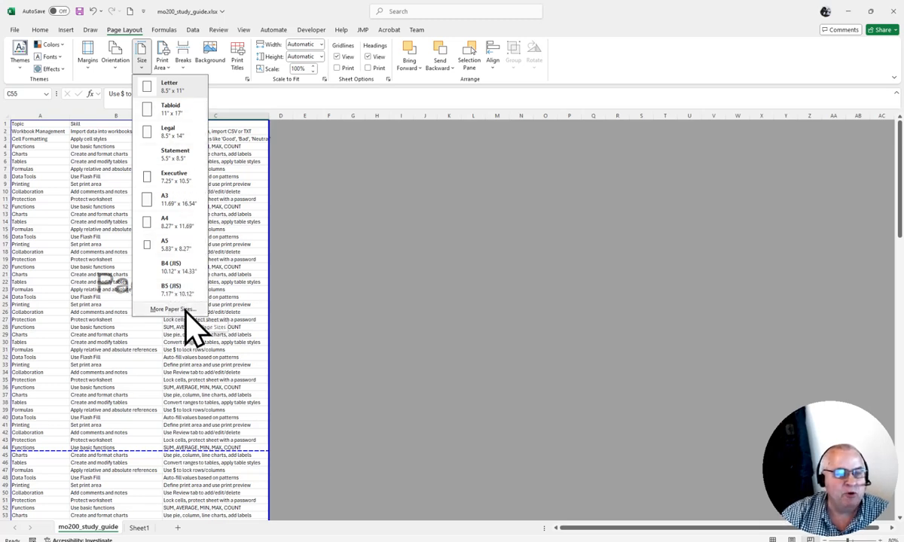
click(165, 54)
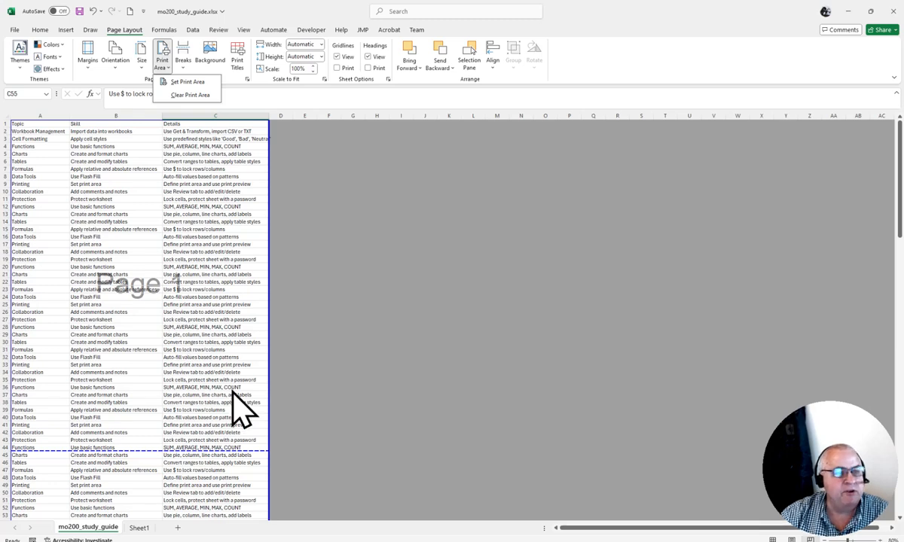
Insert a manual page break above row 18, with cell A18 as the break position
click(182, 54)
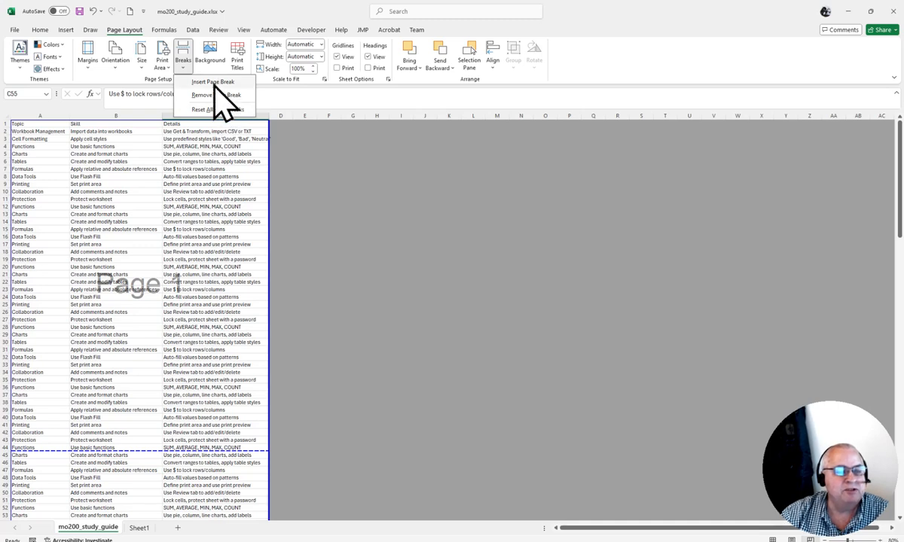
click(19, 248)
click(20, 252)
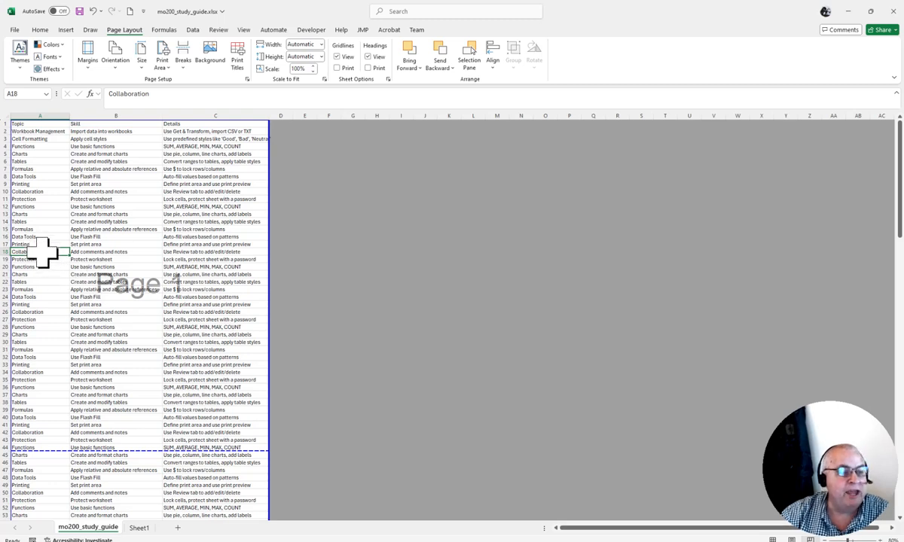
click(187, 69)
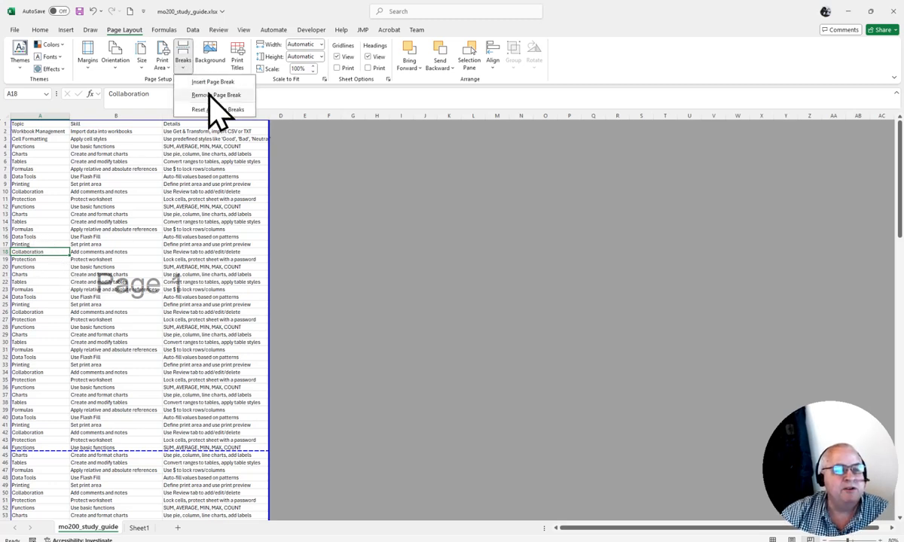
click(211, 81)
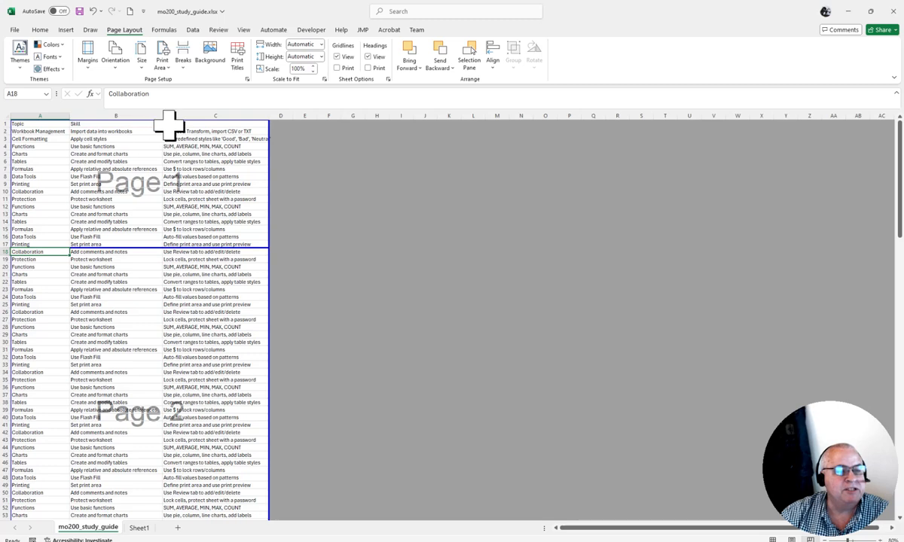
Set header row 1 ($1:$1) as the print title row repeated at the top of every page
click(239, 60)
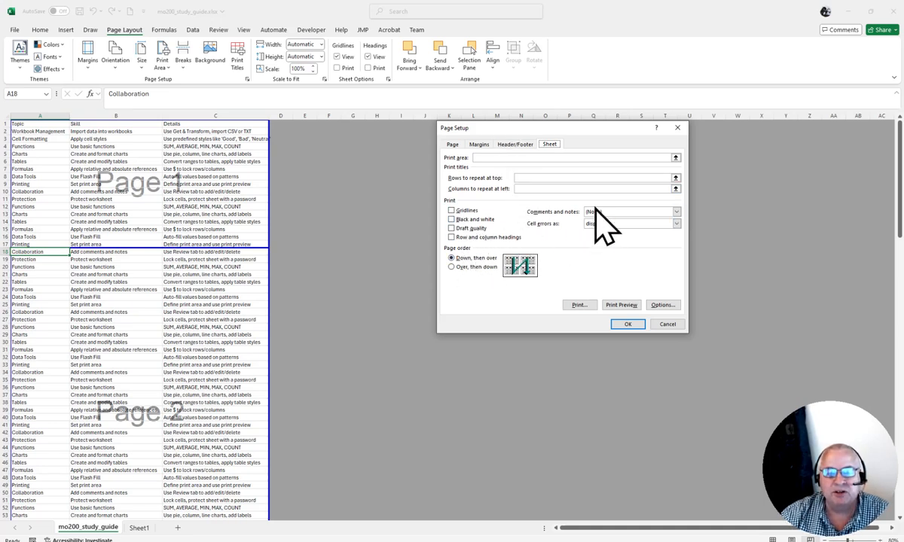
click(526, 178)
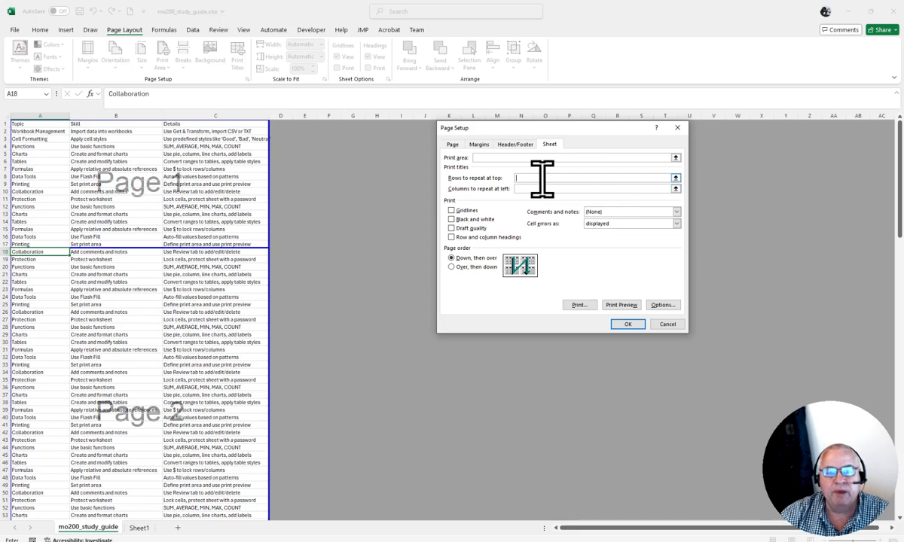
click(676, 178)
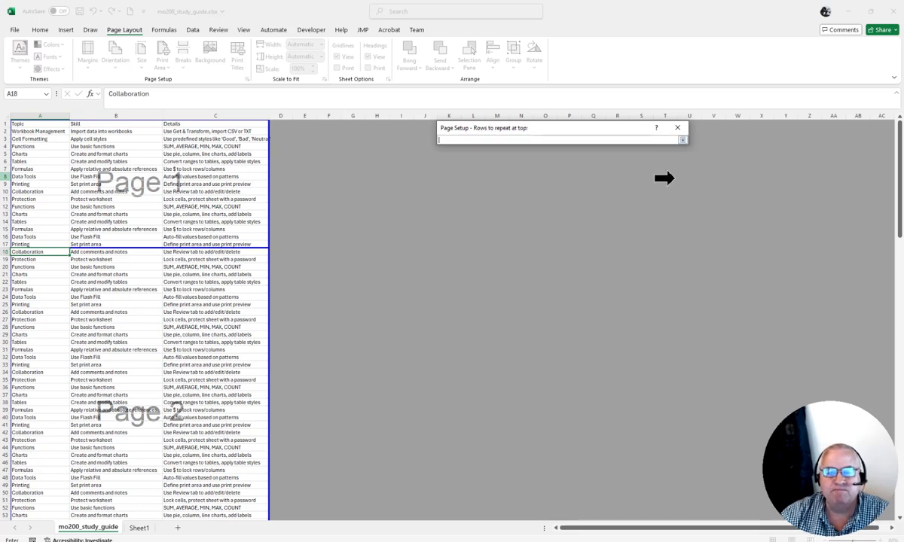
click(5, 124)
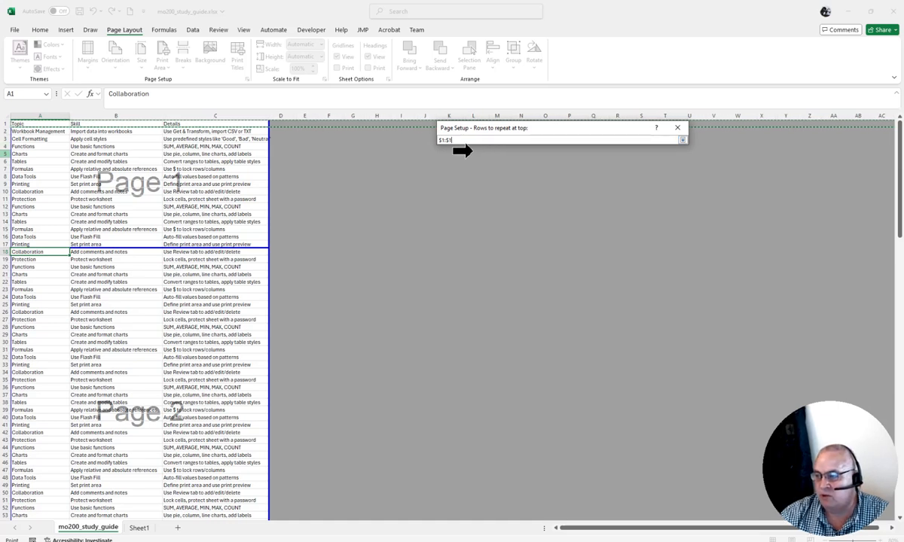
click(683, 140)
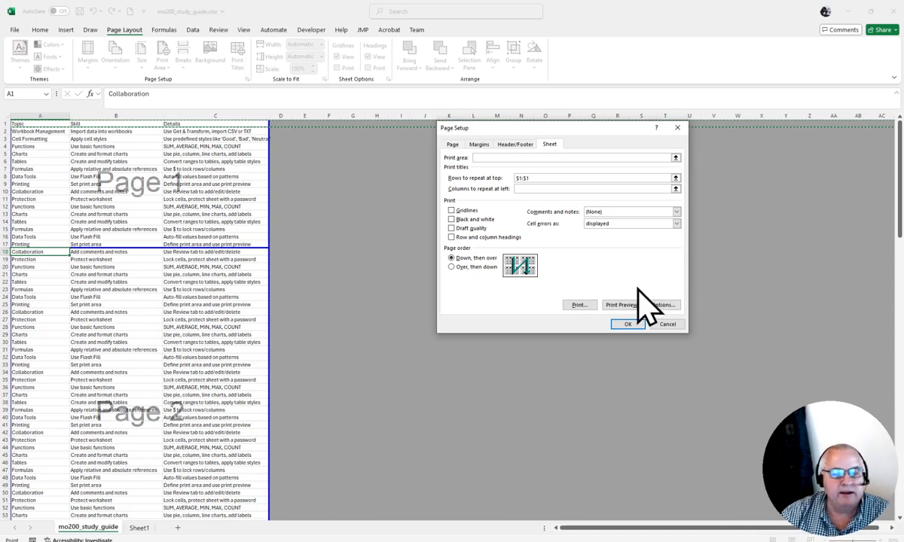
click(629, 325)
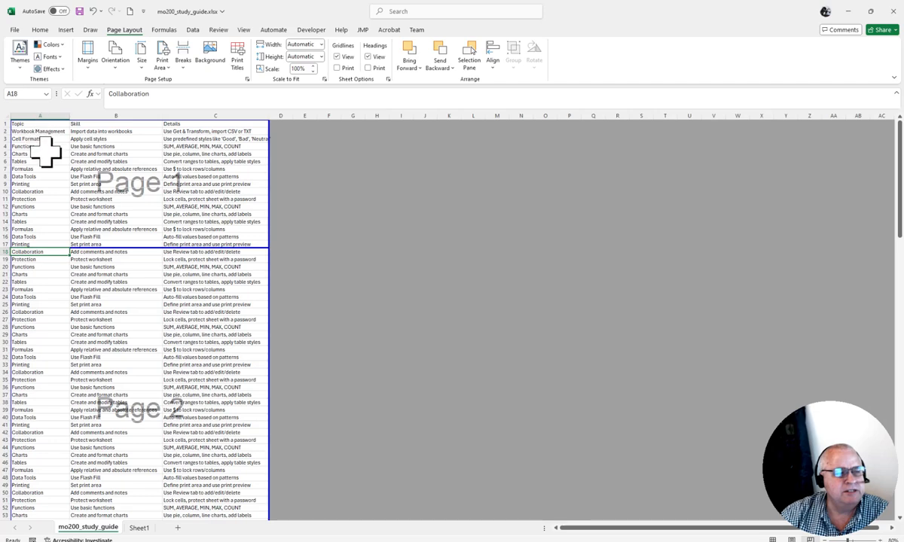
Check the first three pages in the print preview for the repeated headings and page break, and return to the worksheet
click(14, 30)
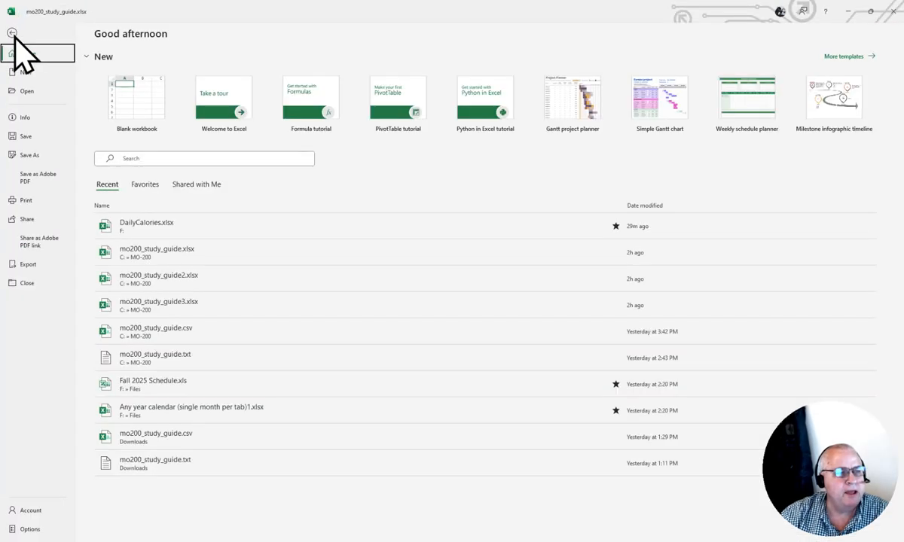
click(33, 202)
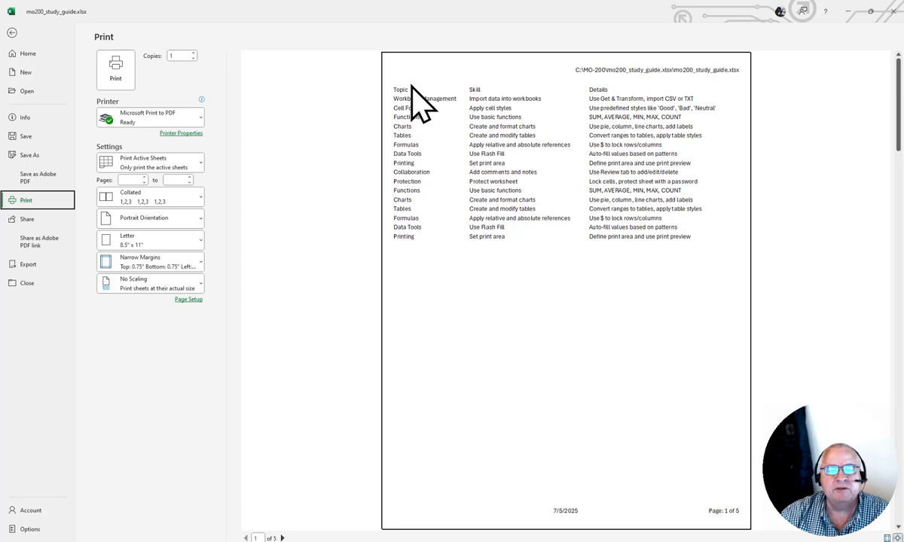
scroll(603, 226, down, 1)
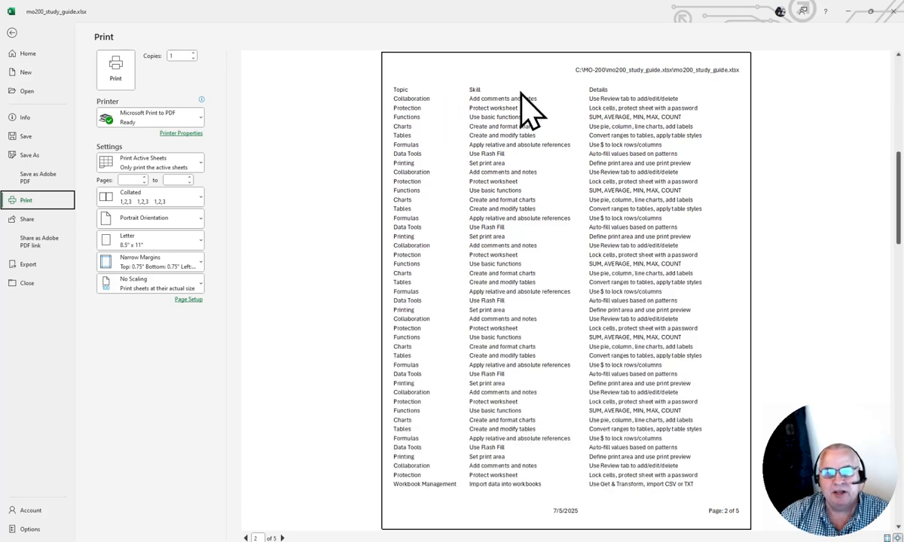
scroll(554, 170, down, 1)
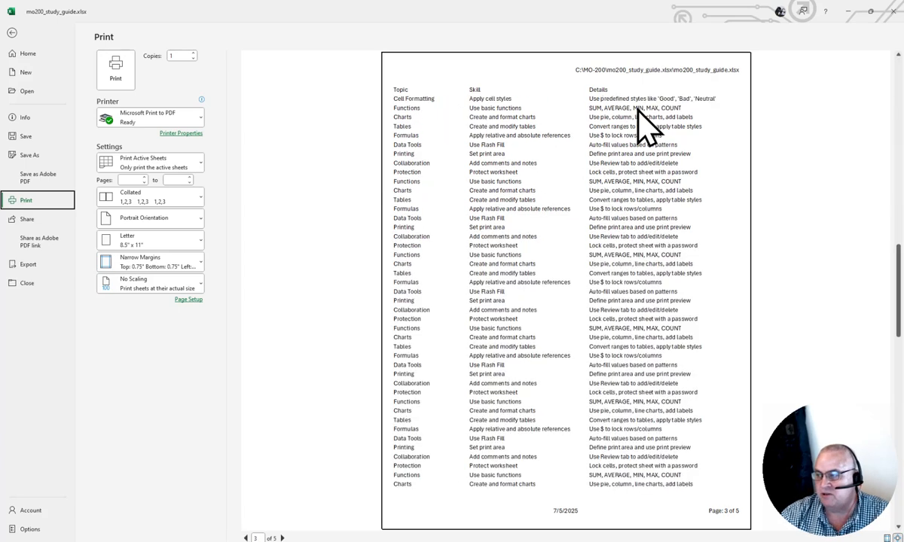
scroll(593, 199, up, 2)
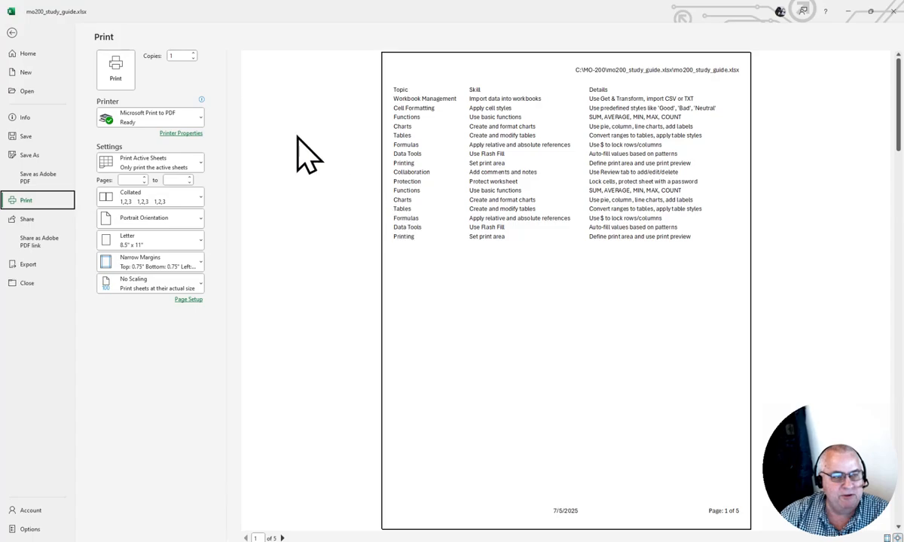
click(12, 32)
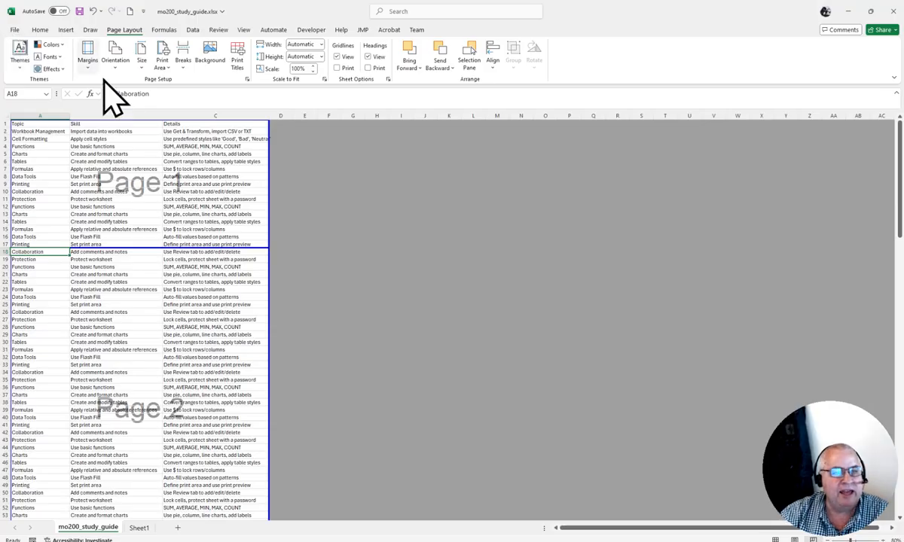